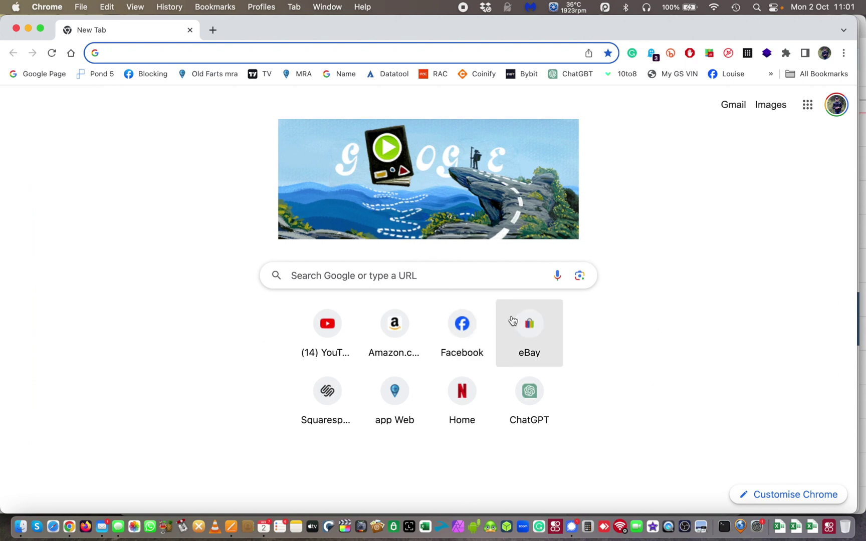
# - Go to the what3words.com website
pyautogui.click(162, 54)
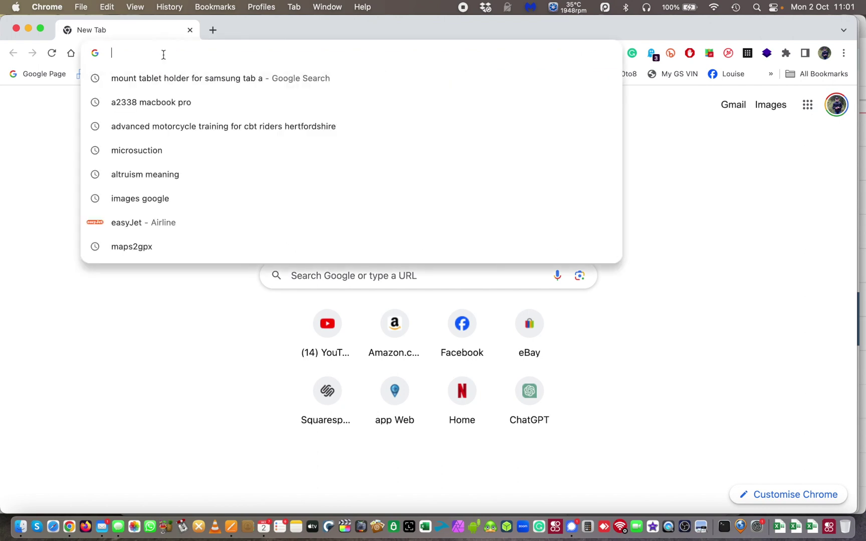
pyautogui.write('what')
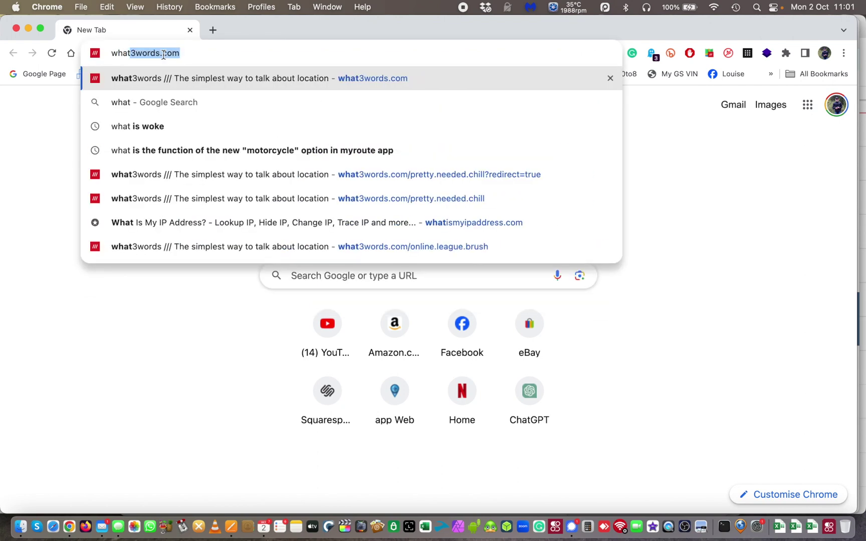
pyautogui.press('Return')
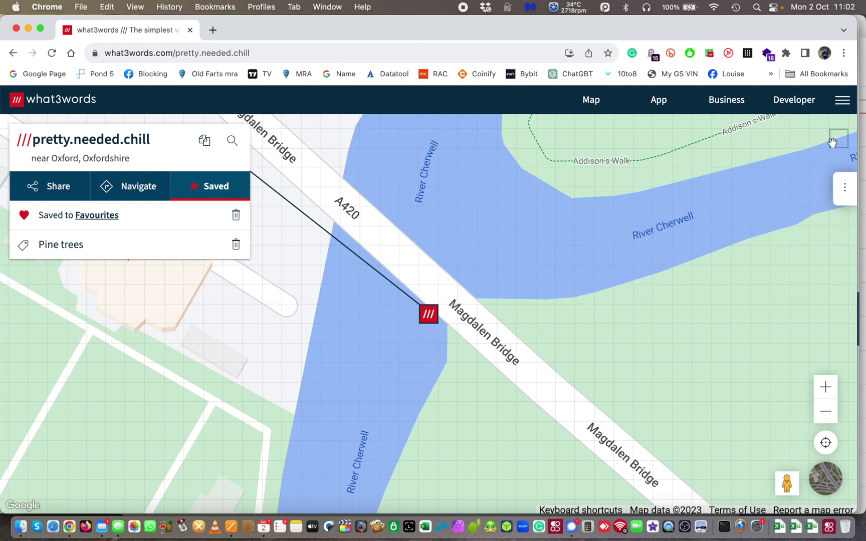
# - Open the what3words side menu and show the saved locations lists
pyautogui.click(843, 103)
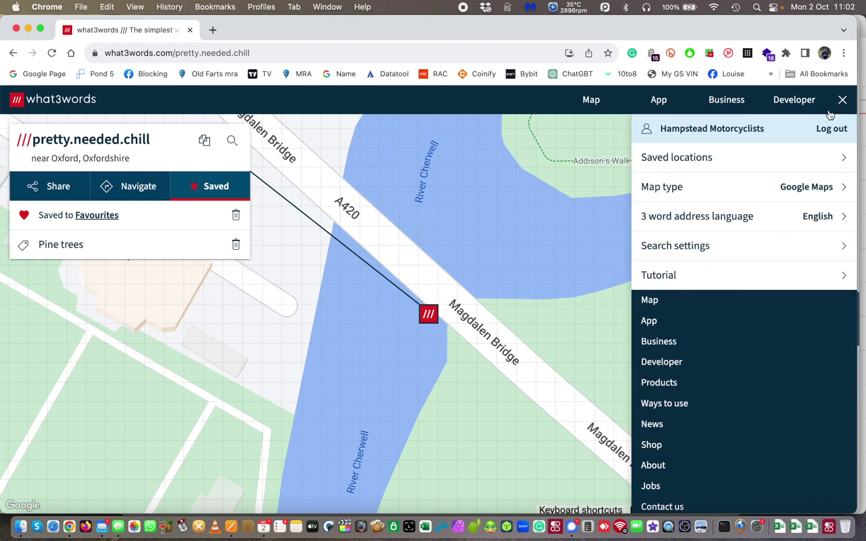
pyautogui.click(739, 160)
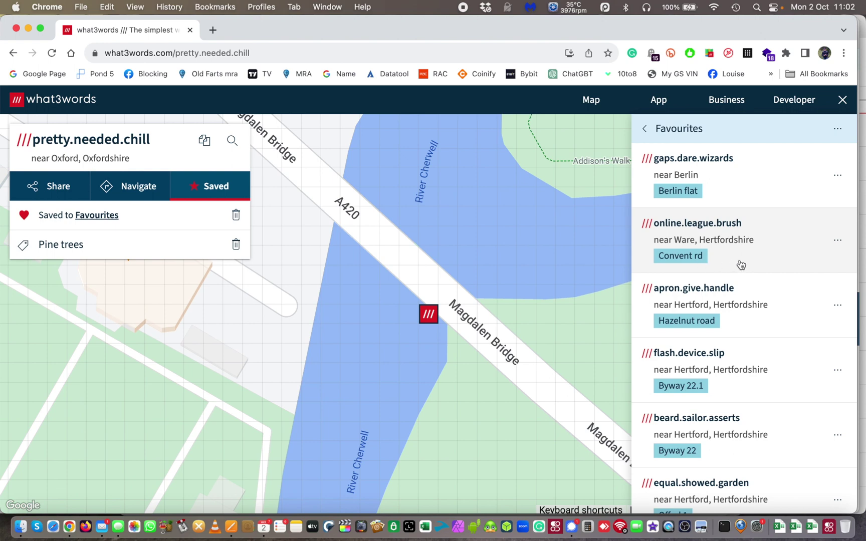
# - Load ///online.league.brush from Favourites and zoom out to the surrounding area near Ware
pyautogui.click(769, 244)
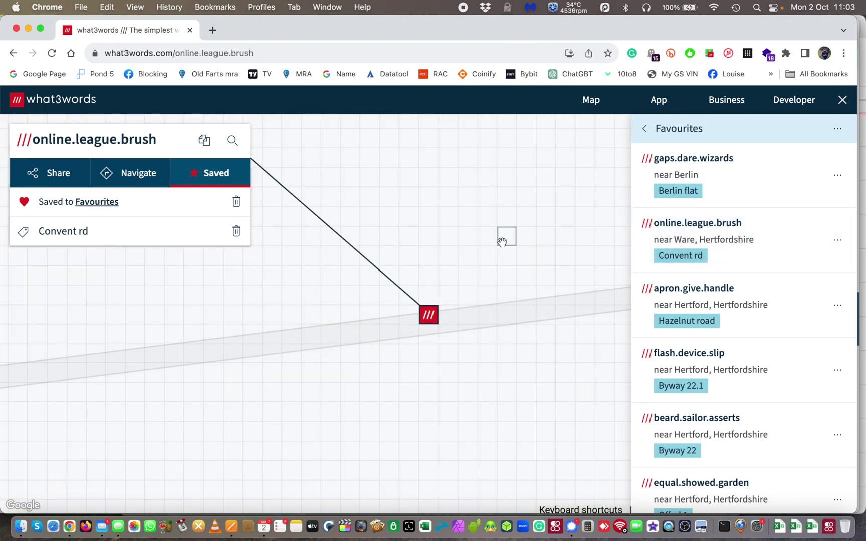
pyautogui.scroll(-3, 503, 245)
pyautogui.scroll(-2, 507, 240)
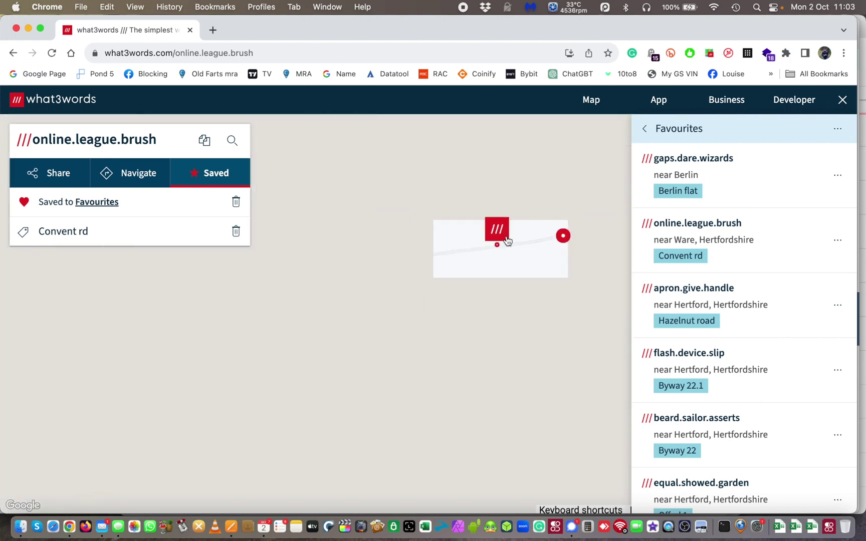
pyautogui.scroll(-1, 561, 261)
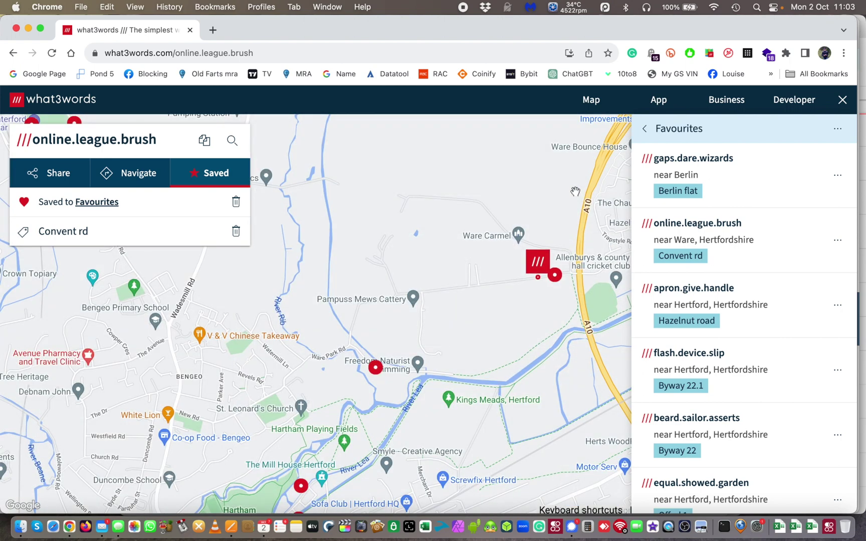
pyautogui.moveTo(572, 197)
pyautogui.mouseDown()
pyautogui.moveTo(541, 199)
pyautogui.moveTo(453, 248)
pyautogui.moveTo(478, 234)
pyautogui.mouseUp()
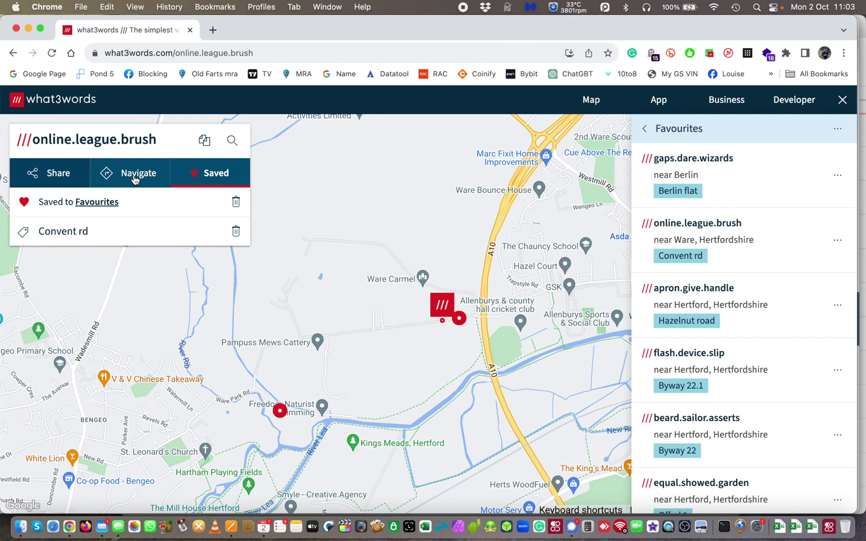
# - Get Google Maps driving directions to ///online.league.brush near Ware
pyautogui.click(135, 180)
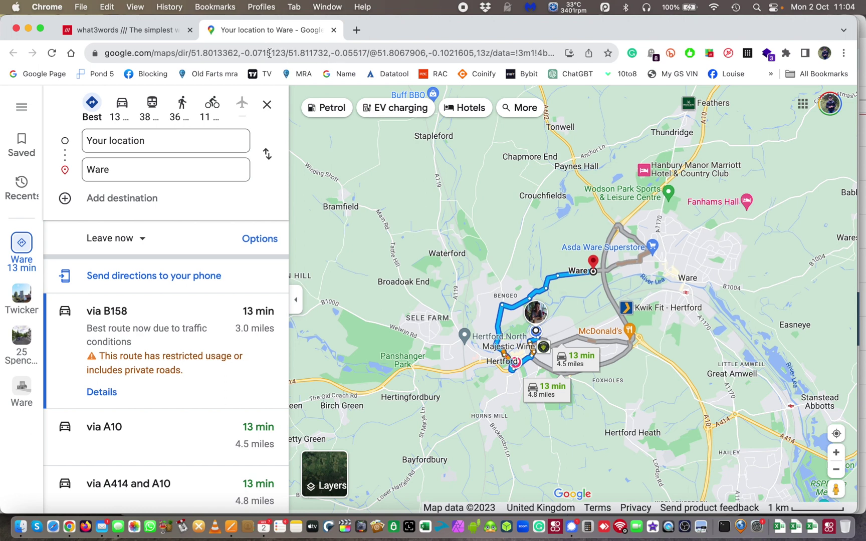
# - Select the route's web address in the address bar
pyautogui.doubleClick(248, 52)
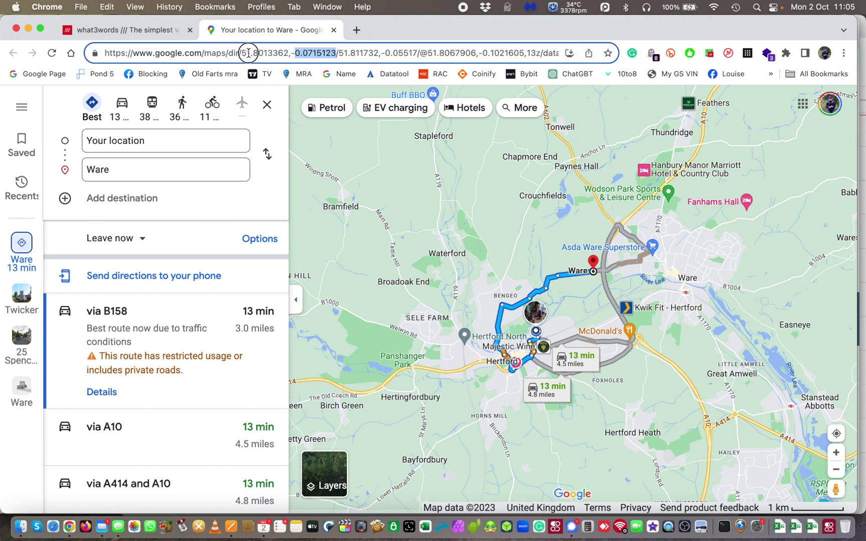
pyautogui.press('super+a')
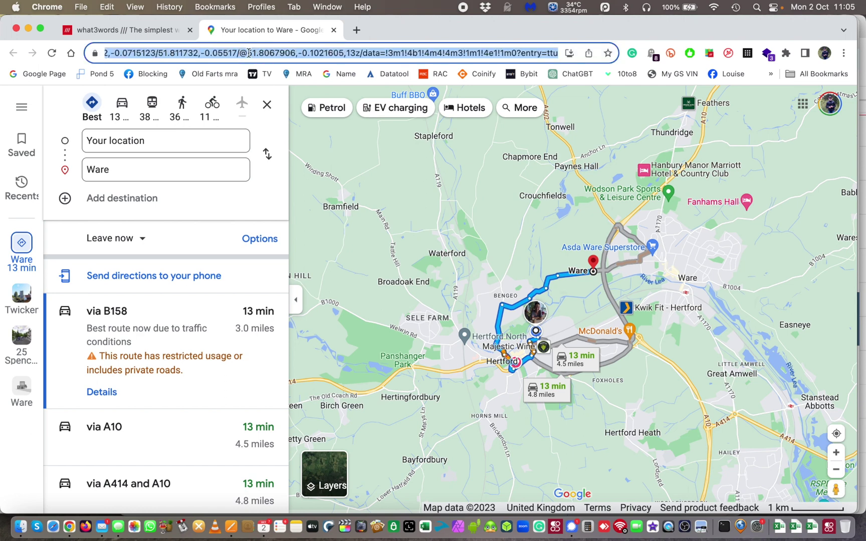
pyautogui.click(393, 52)
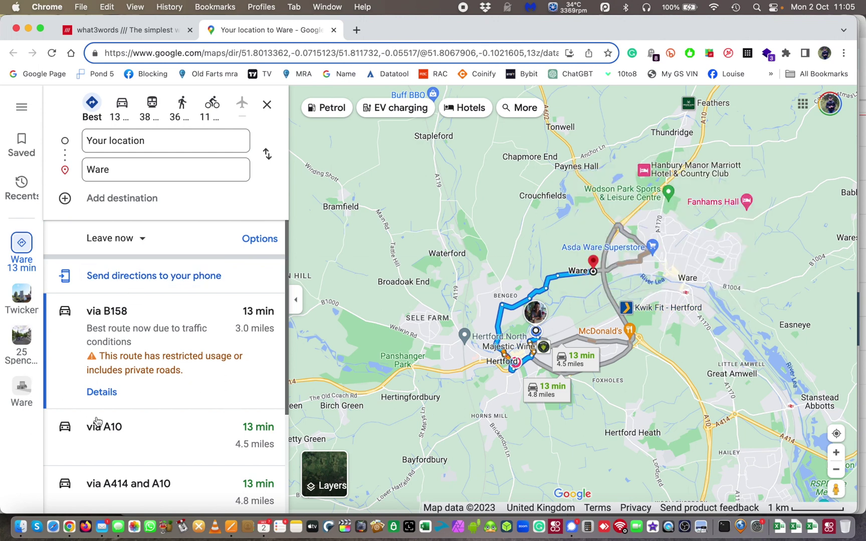
# - Open the via B158 step-by-step directions and copy the route's share link
pyautogui.click(102, 393)
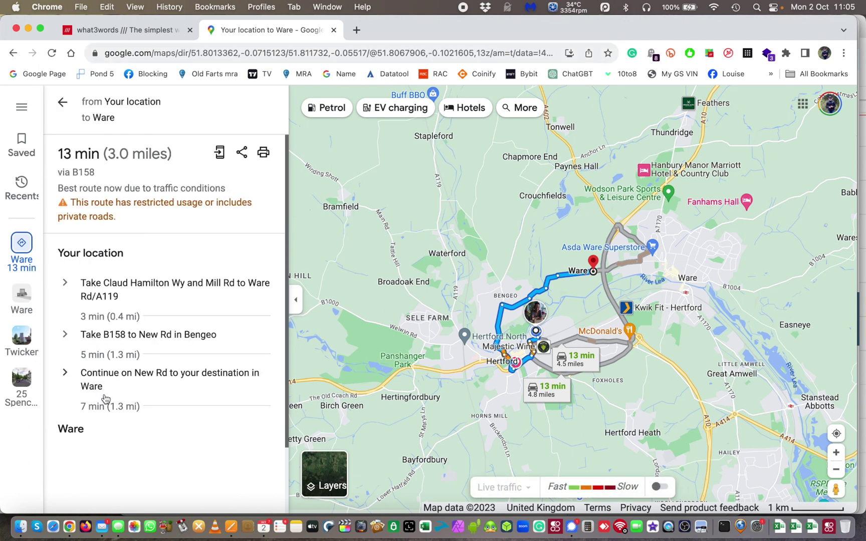
pyautogui.click(241, 156)
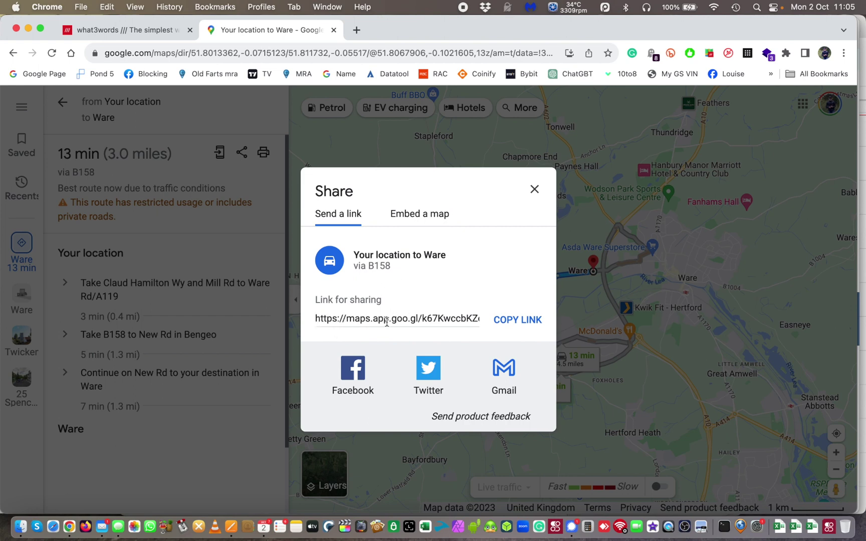
pyautogui.click(505, 323)
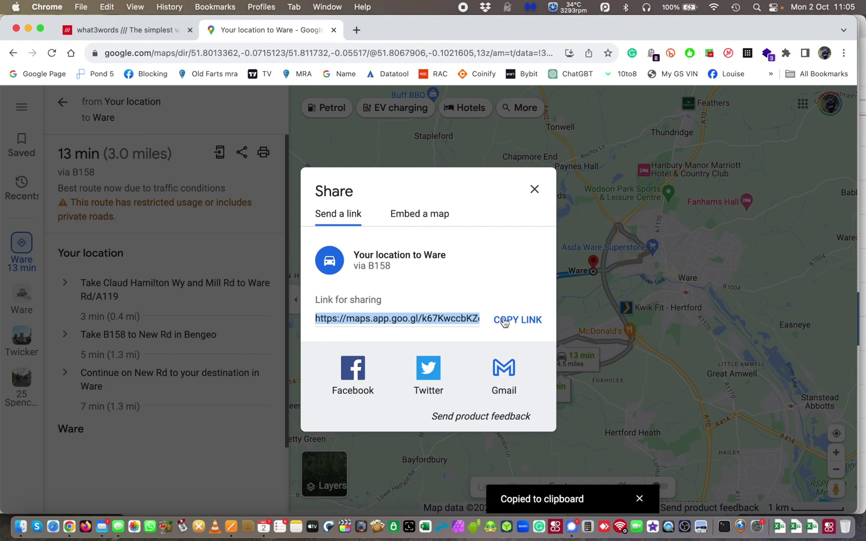
pyautogui.click(535, 190)
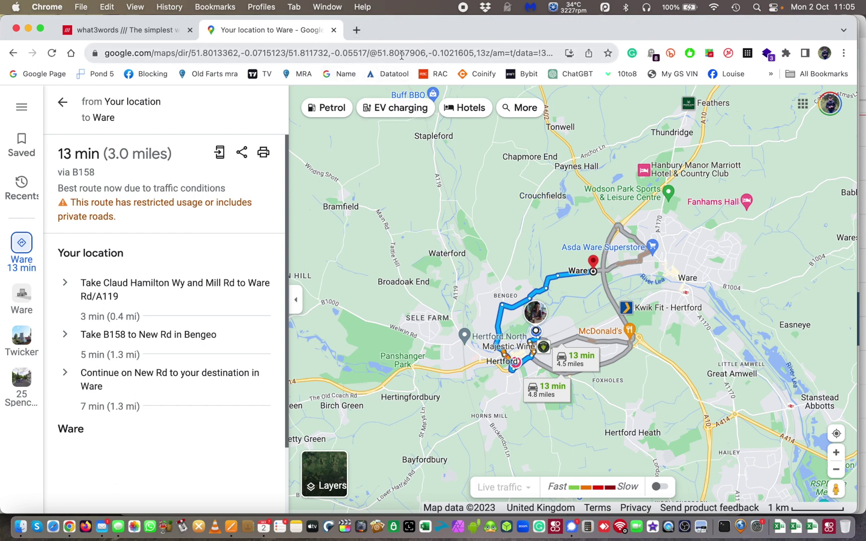
# - Search Google for maps2gpx in a new tab
pyautogui.click(360, 30)
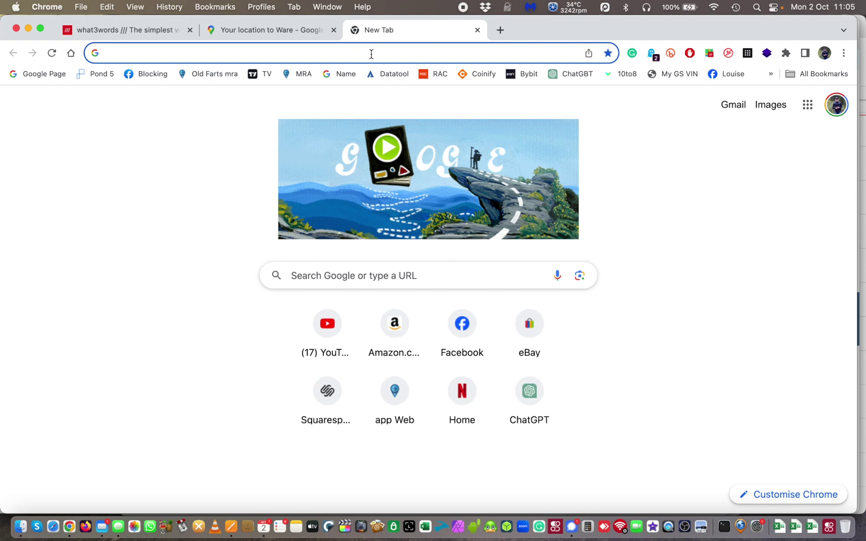
pyautogui.click(371, 56)
pyautogui.write('ma')
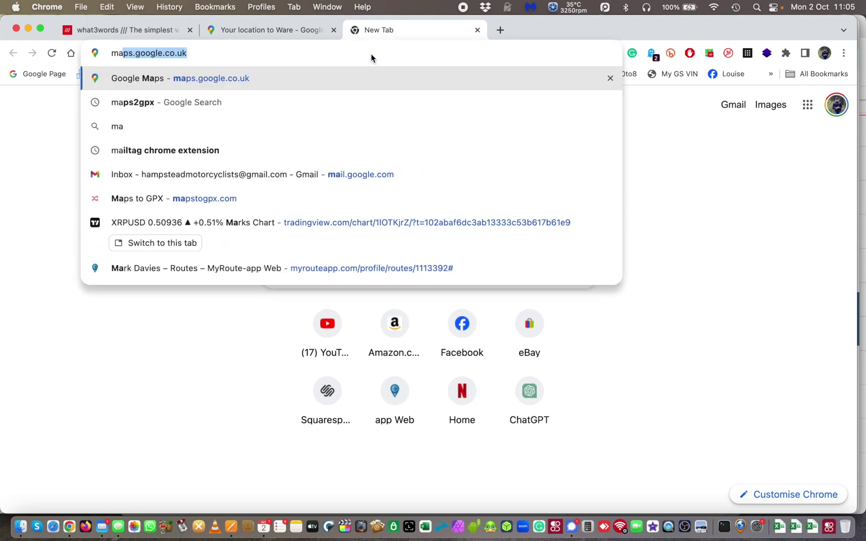
pyautogui.write('ps2')
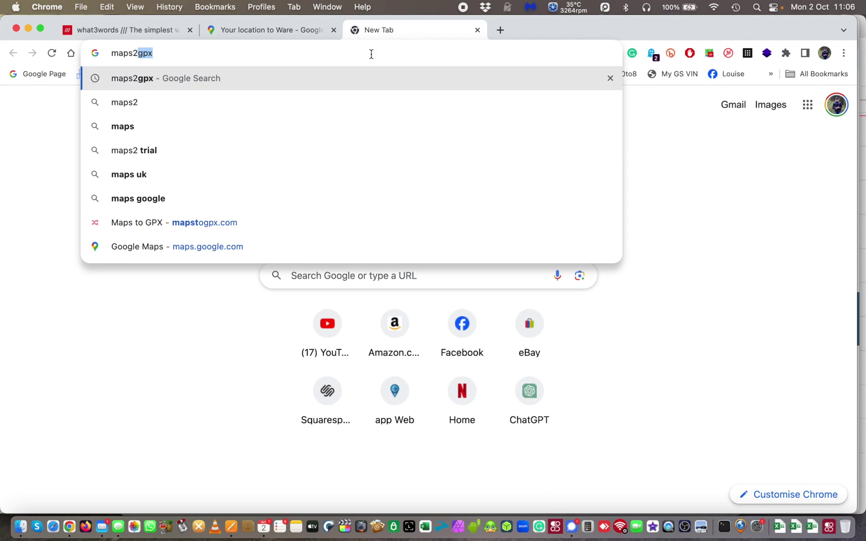
pyautogui.press('Return')
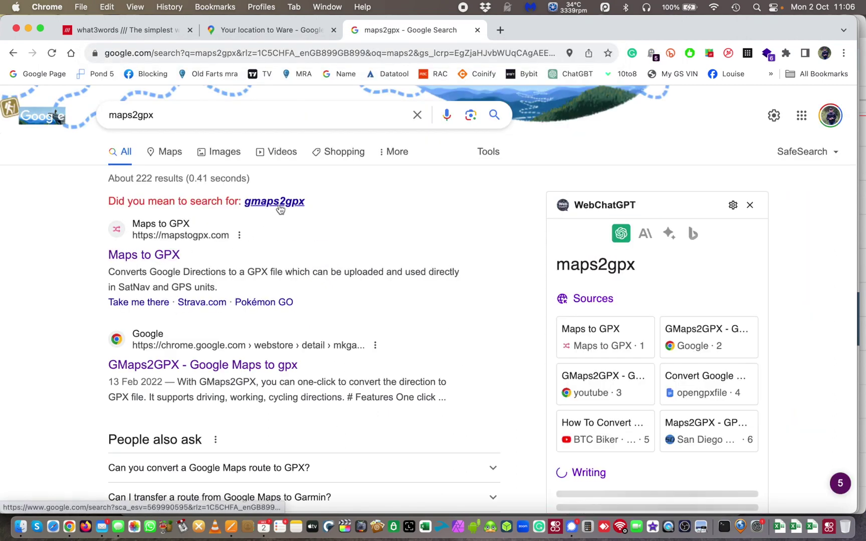
# - Paste the copied route link on mapstogpx.com and convert it to GPX
pyautogui.click(143, 258)
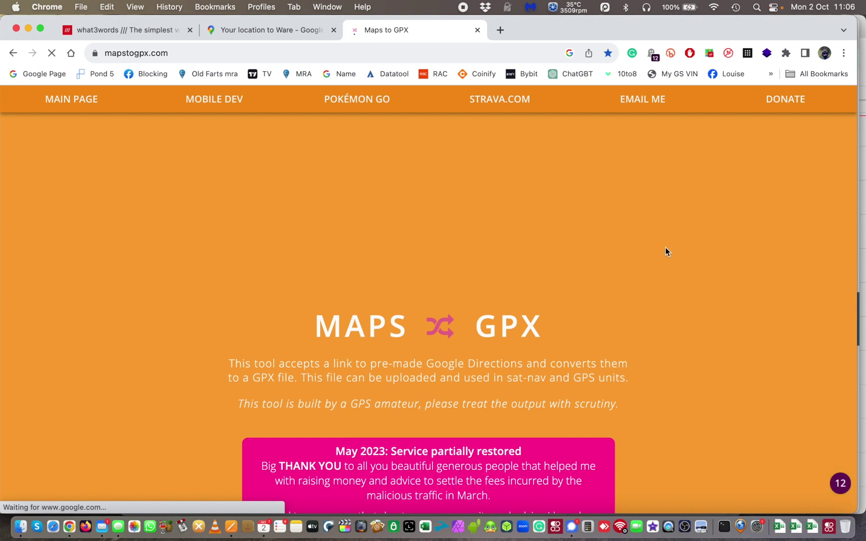
pyautogui.scroll(-15, 665, 248)
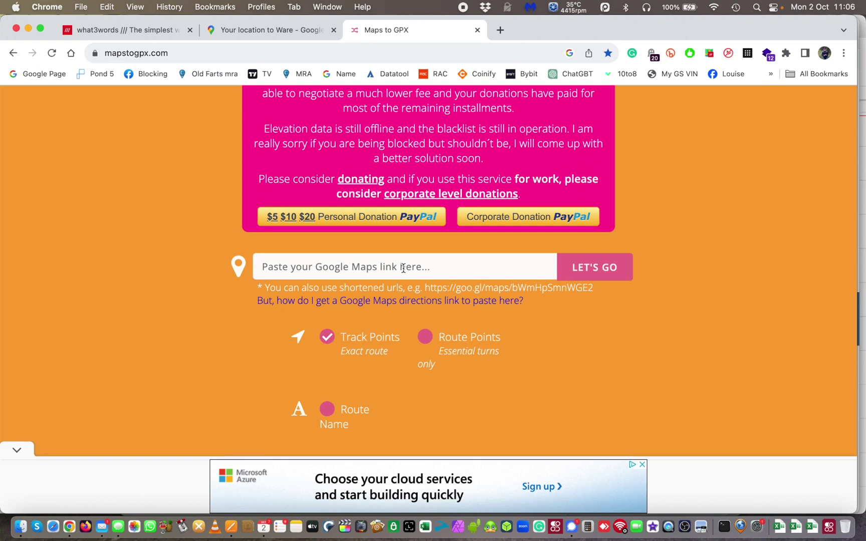
pyautogui.press('cmd+v')
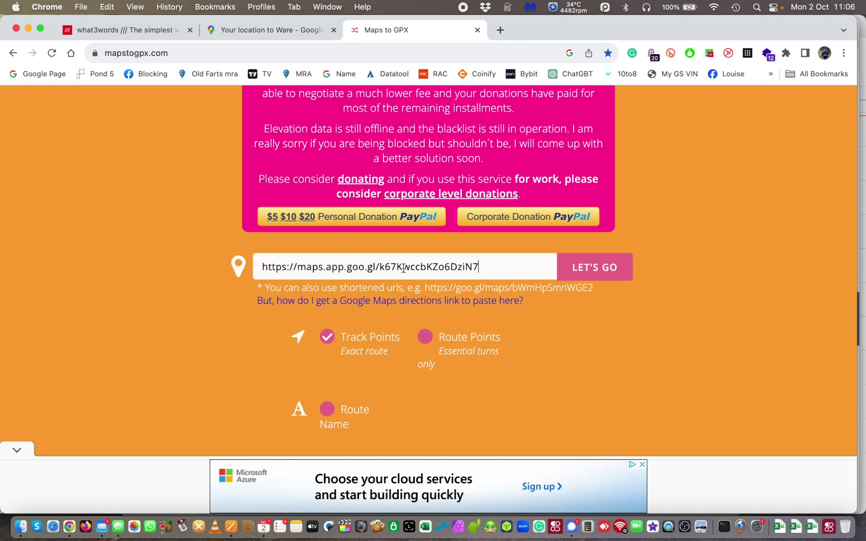
pyautogui.click(597, 272)
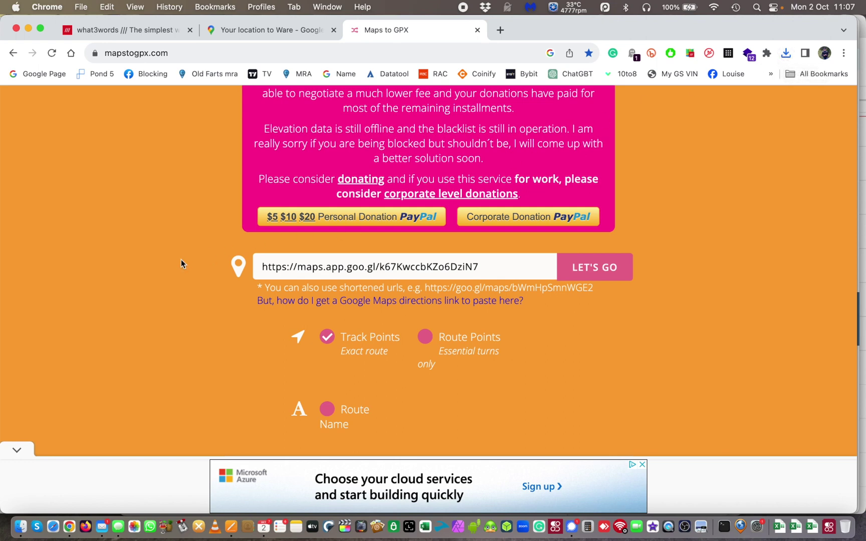
# - Confirm the mapstogpx GPX file is in Downloads, then open a new Chrome tab
pyautogui.click(20, 528)
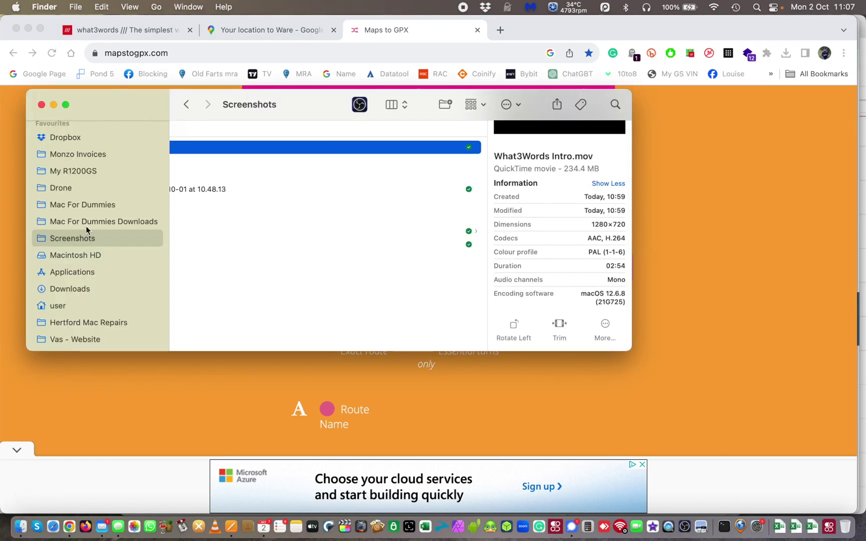
pyautogui.click(83, 290)
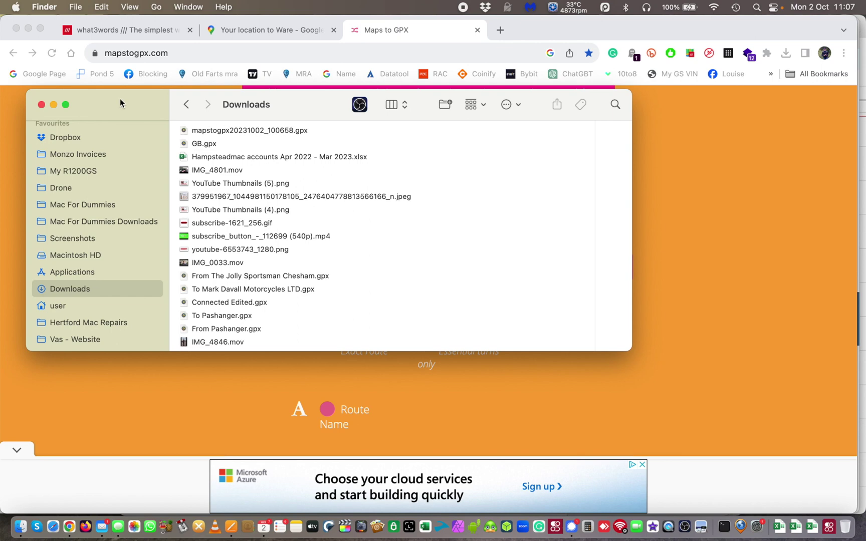
pyautogui.click(41, 104)
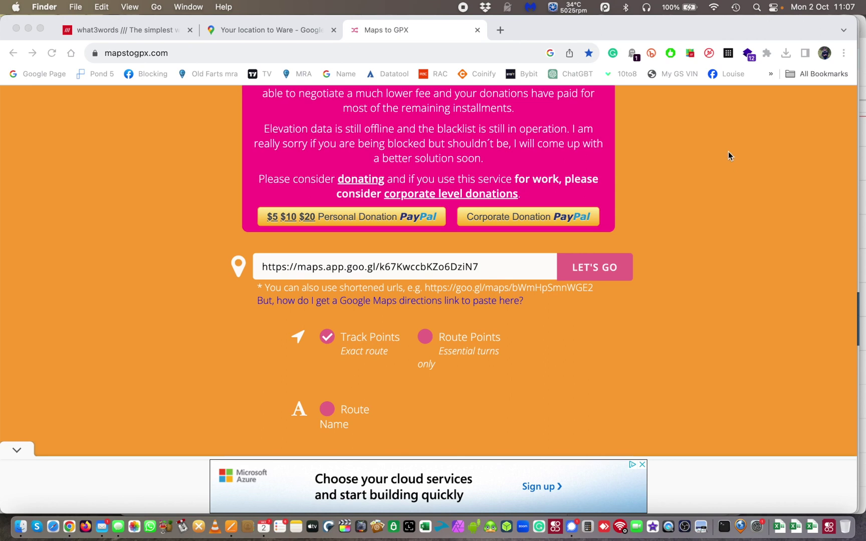
pyautogui.click(500, 30)
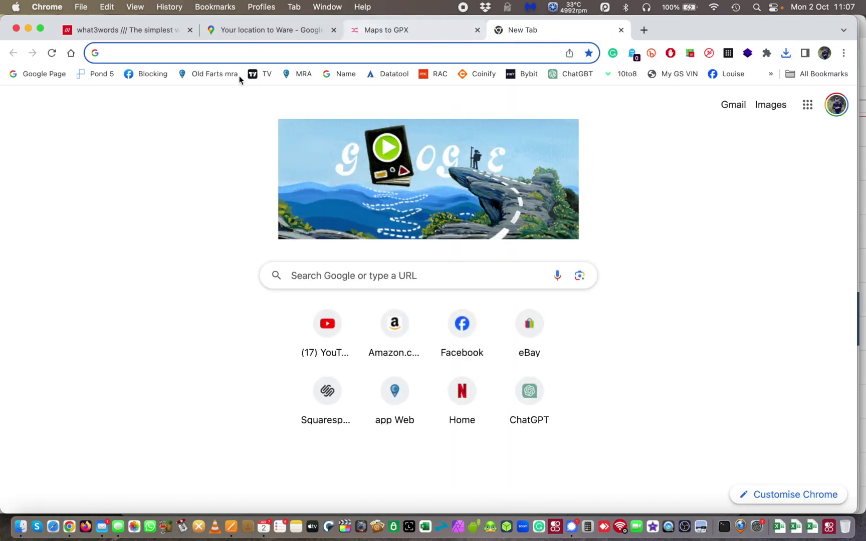
# - Open MyRoute-app's saved Routes list and show the New menu options
pyautogui.click(297, 74)
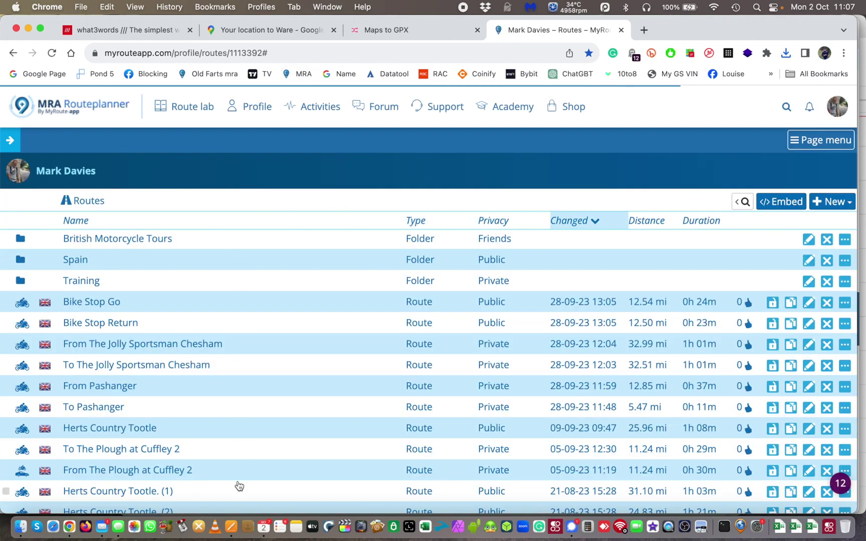
pyautogui.click(111, 109)
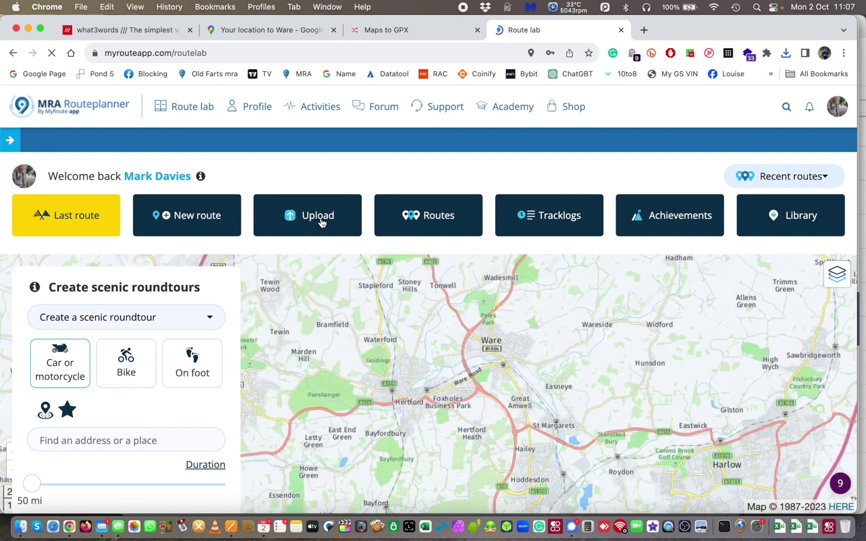
pyautogui.click(288, 74)
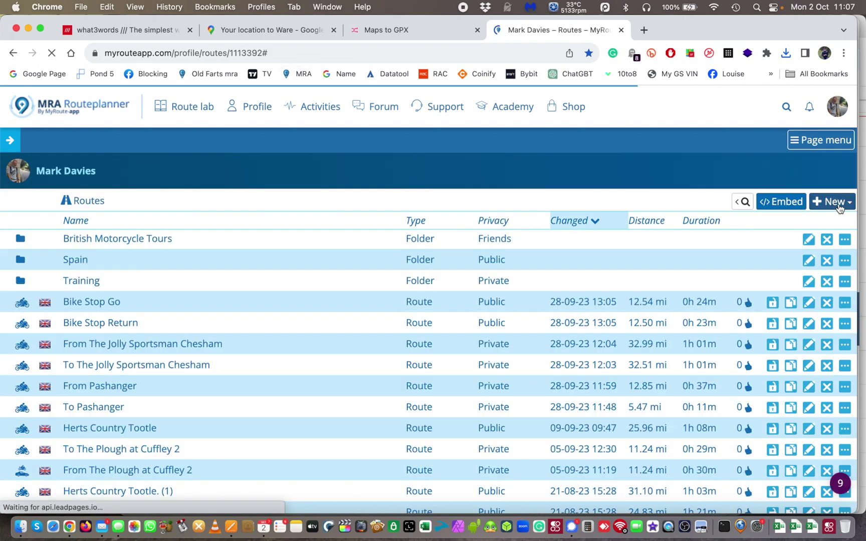
pyautogui.click(839, 205)
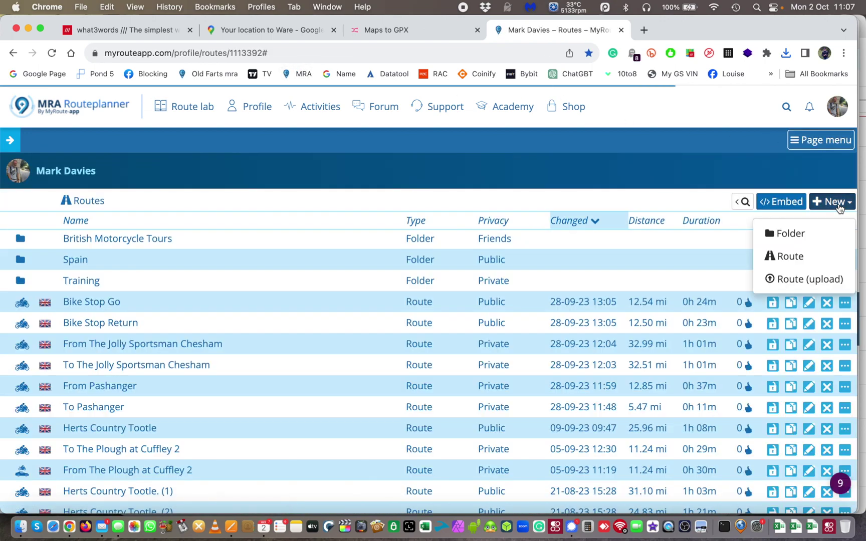
# - Start a Route (upload) and set its transport mode to Motorcycle
pyautogui.click(813, 284)
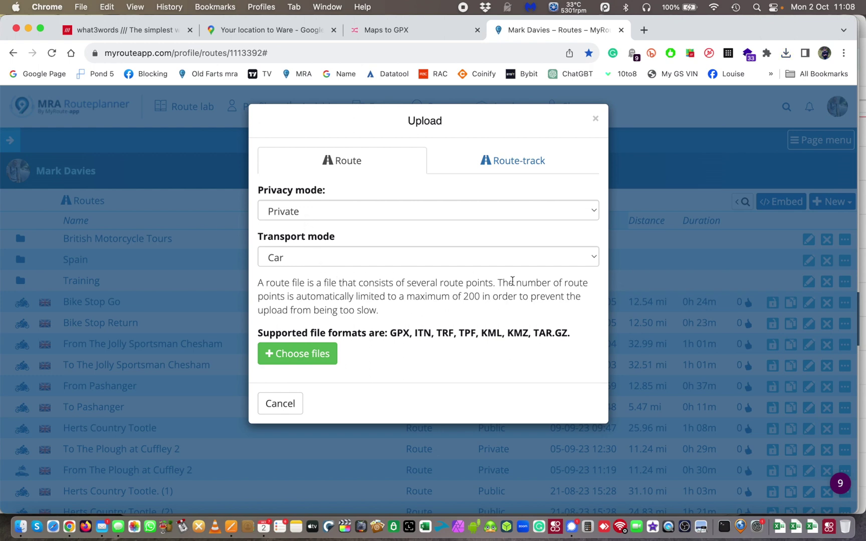
pyautogui.click(593, 262)
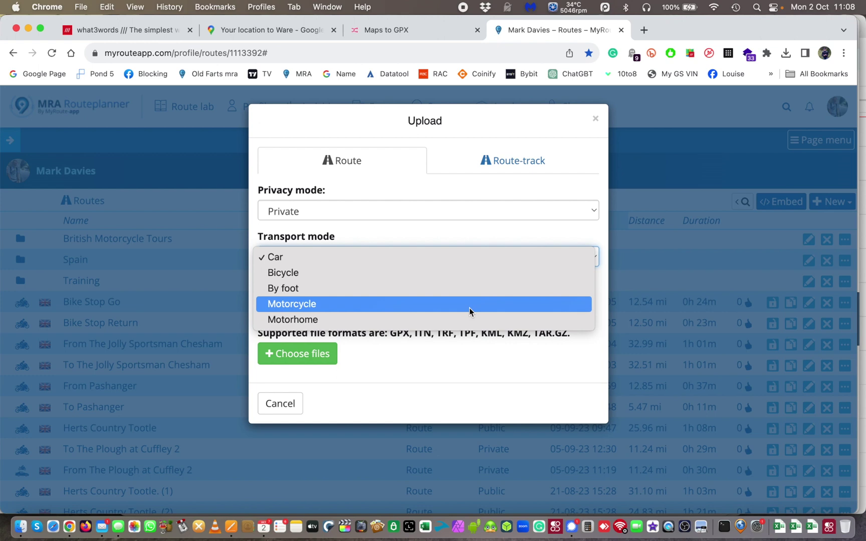
pyautogui.click(428, 306)
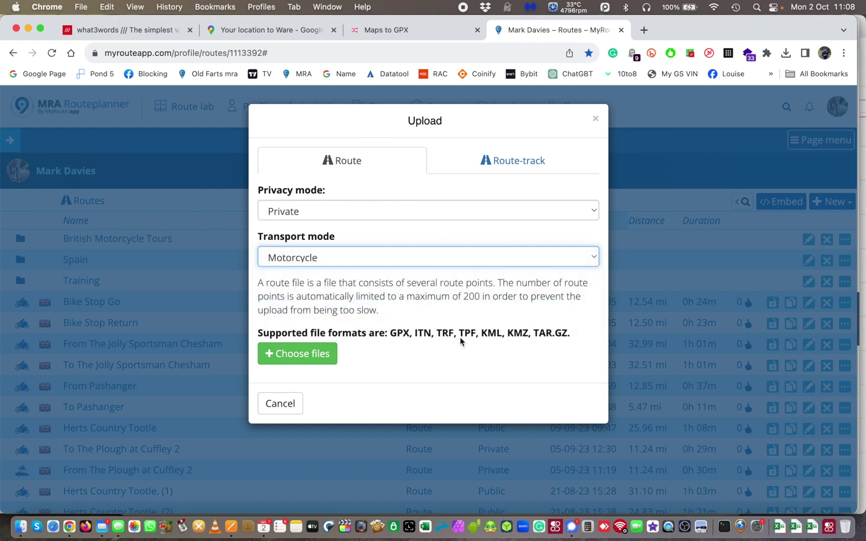
# - Import mapstogpx20231002_100658.gpx from Downloads into MyRoute-app as a new route
pyautogui.click(326, 355)
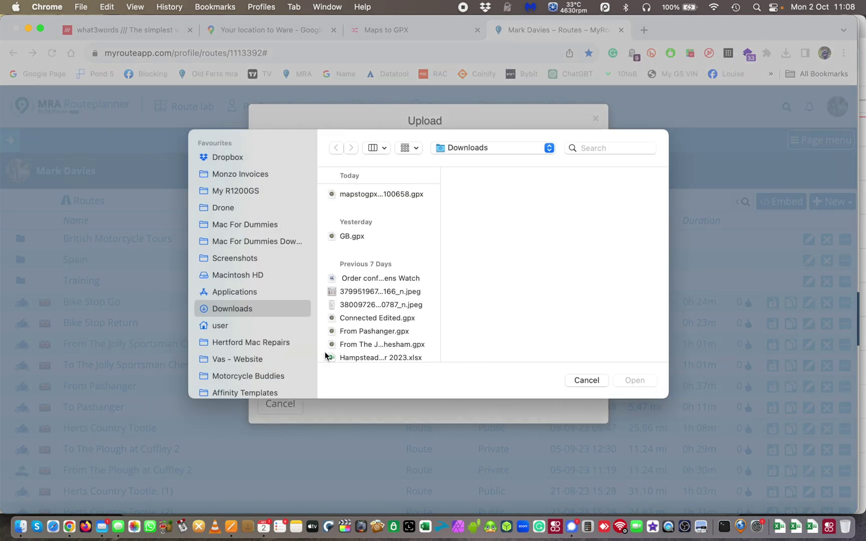
pyautogui.click(356, 195)
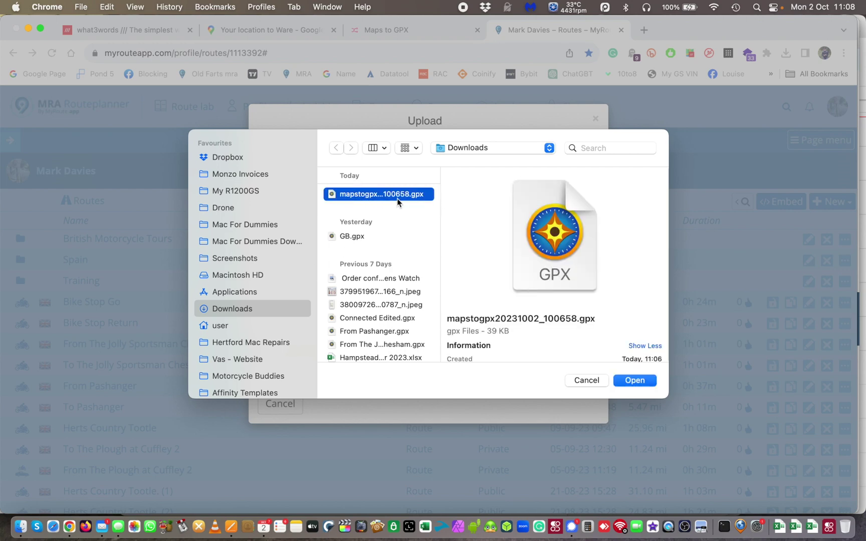
pyautogui.click(634, 380)
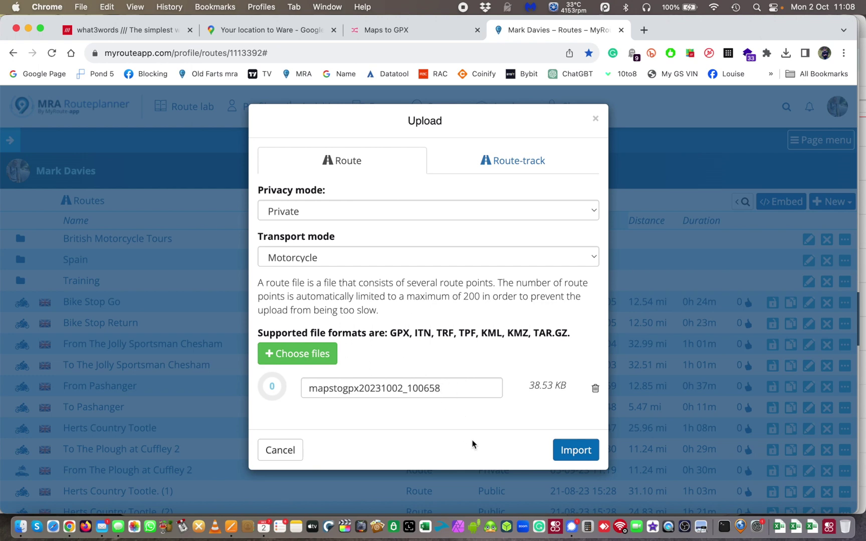
pyautogui.click(577, 452)
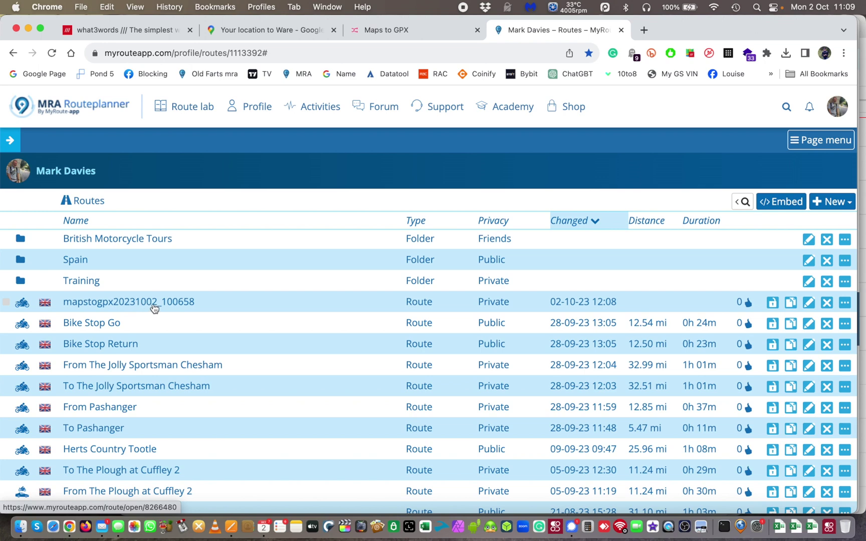
# - Open the mapstogpx route on a full-width map showing its 2.98 mi Hertford–Ware path
pyautogui.click(155, 308)
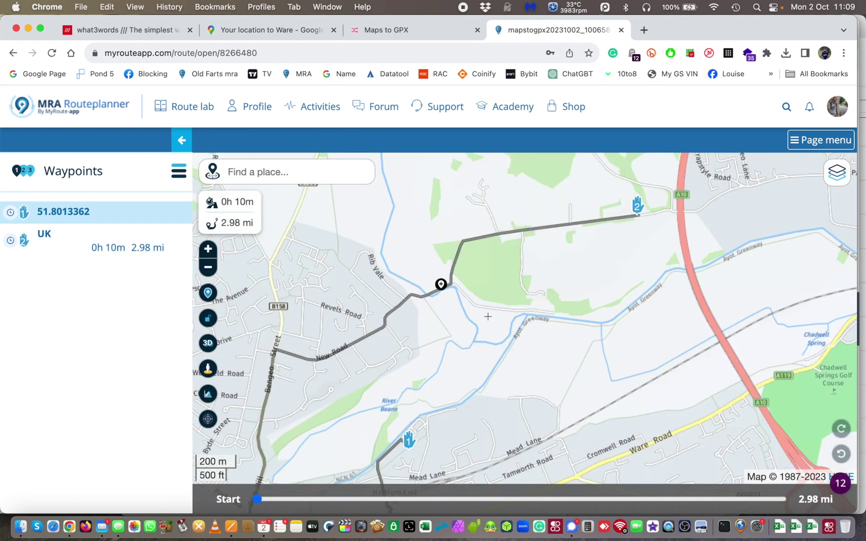
pyautogui.scroll(-3, 522, 321)
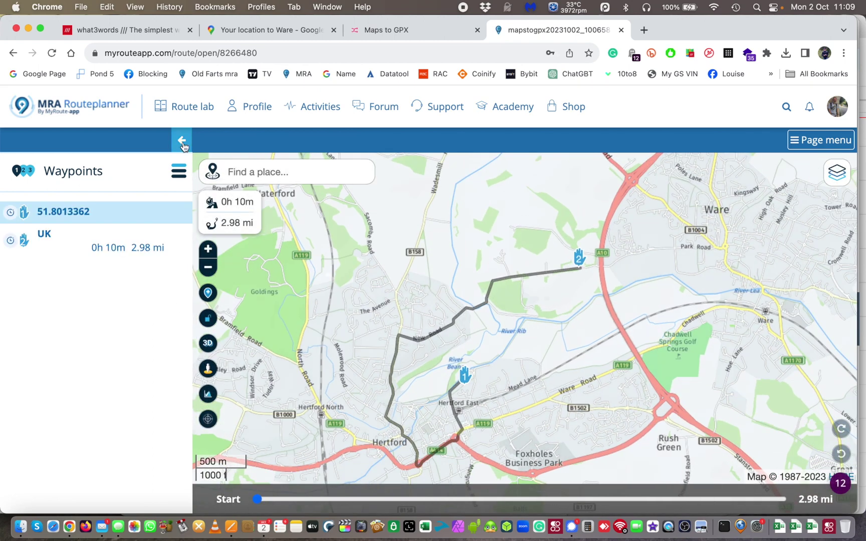
pyautogui.click(182, 144)
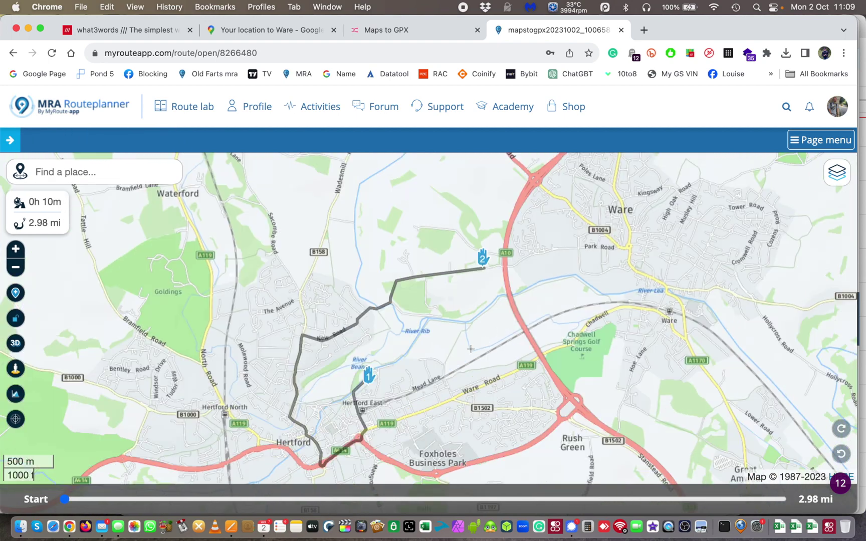
pyautogui.moveTo(473, 347); pyautogui.dragTo(554, 292)
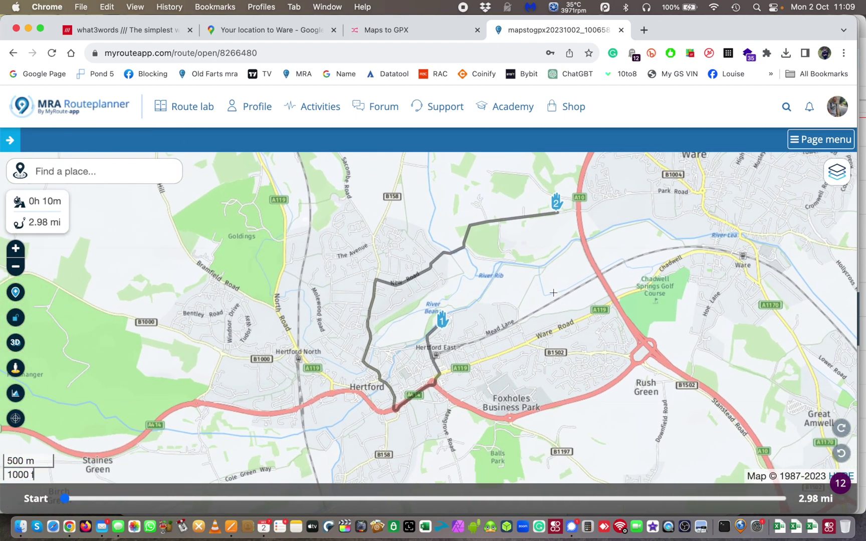
pyautogui.click(282, 33)
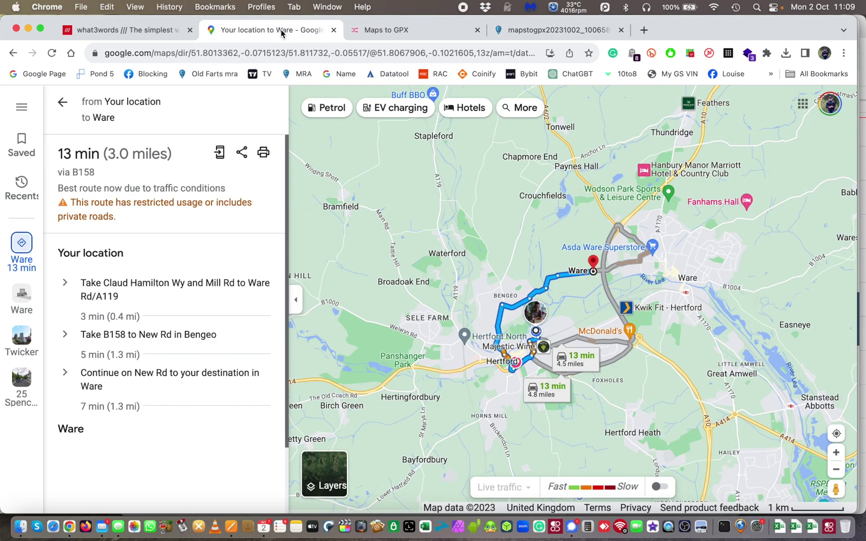
pyautogui.click(534, 30)
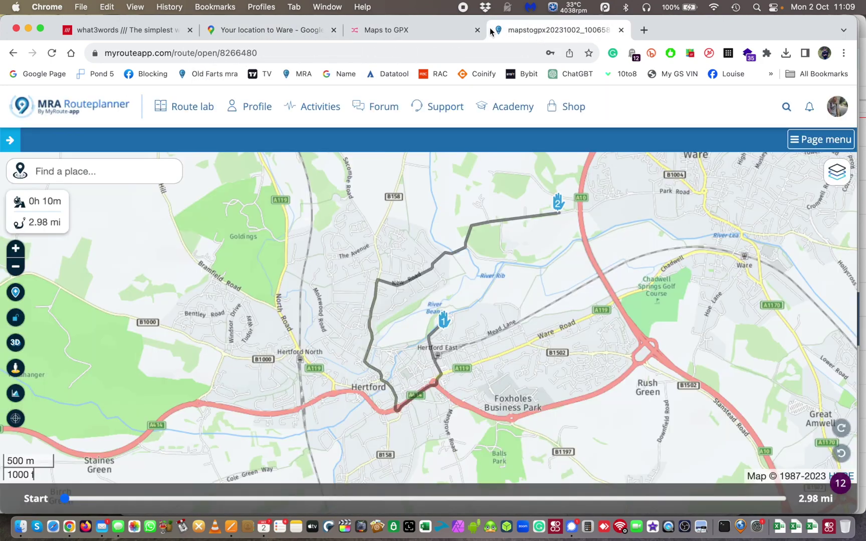
pyautogui.click(121, 32)
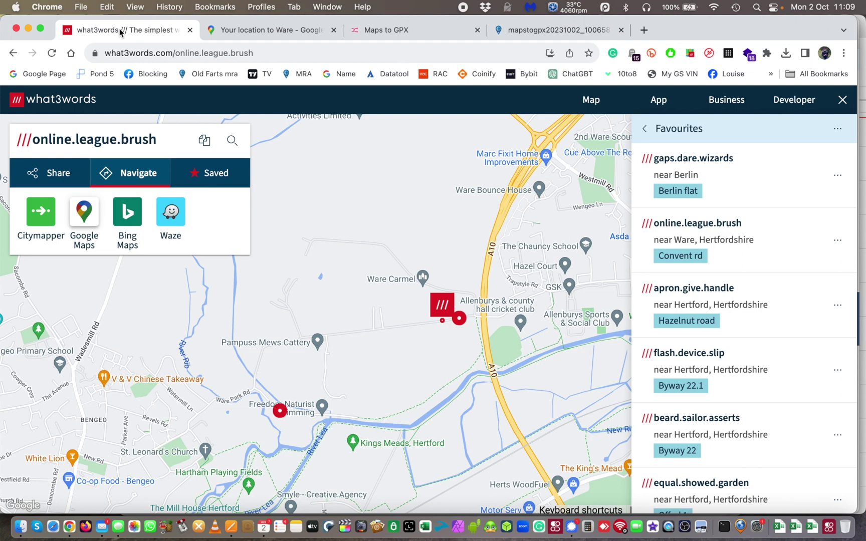
pyautogui.click(257, 33)
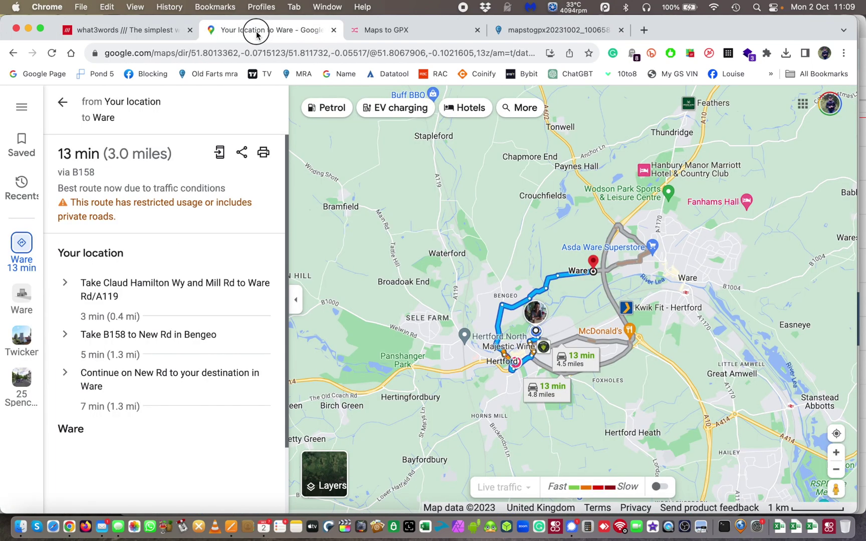
pyautogui.click(434, 35)
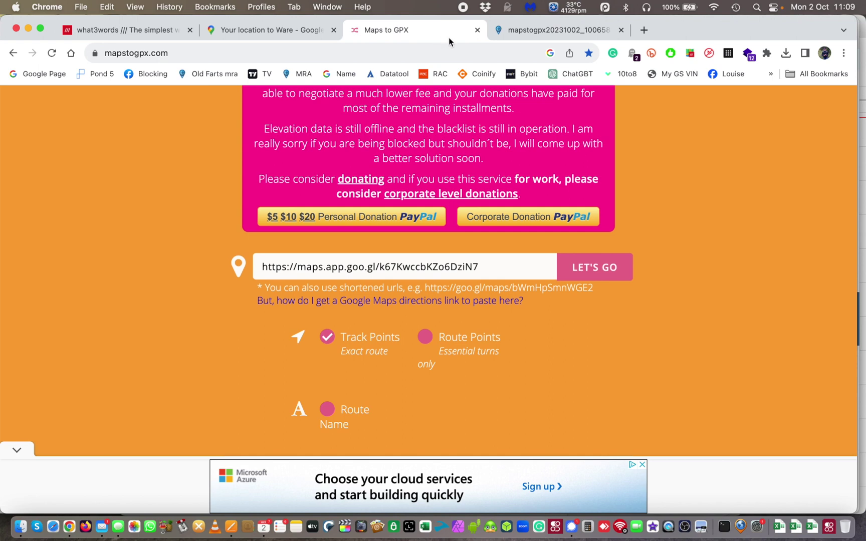
pyautogui.click(559, 31)
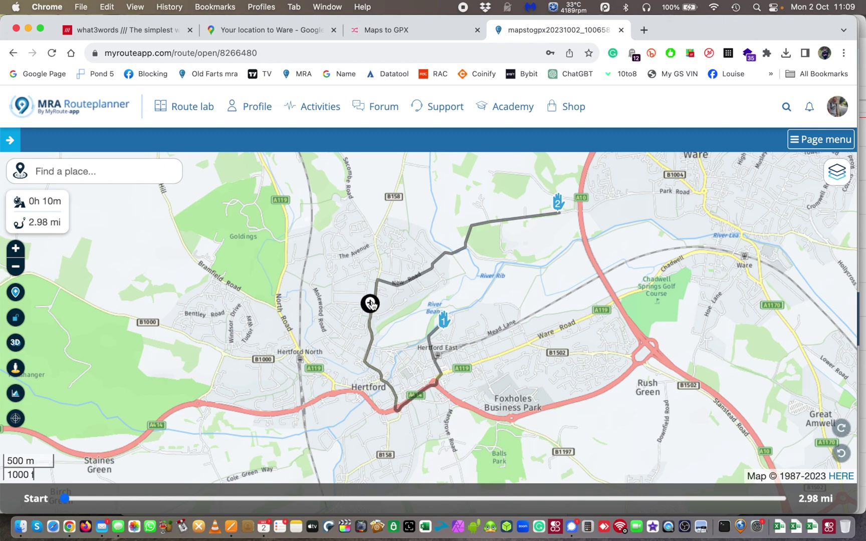
# - Drag the route line from near Molewood Road onto North Road to add waypoint 2
pyautogui.click(323, 300)
pyautogui.moveTo(323, 300)
pyautogui.mouseDown()
pyautogui.moveTo(271, 273)
pyautogui.moveTo(285, 270)
pyautogui.moveTo(283, 281)
pyautogui.mouseUp()
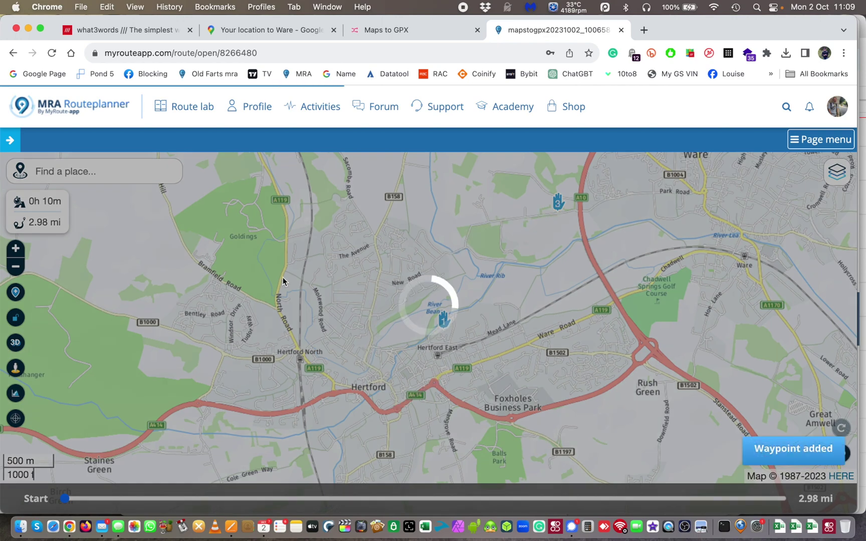